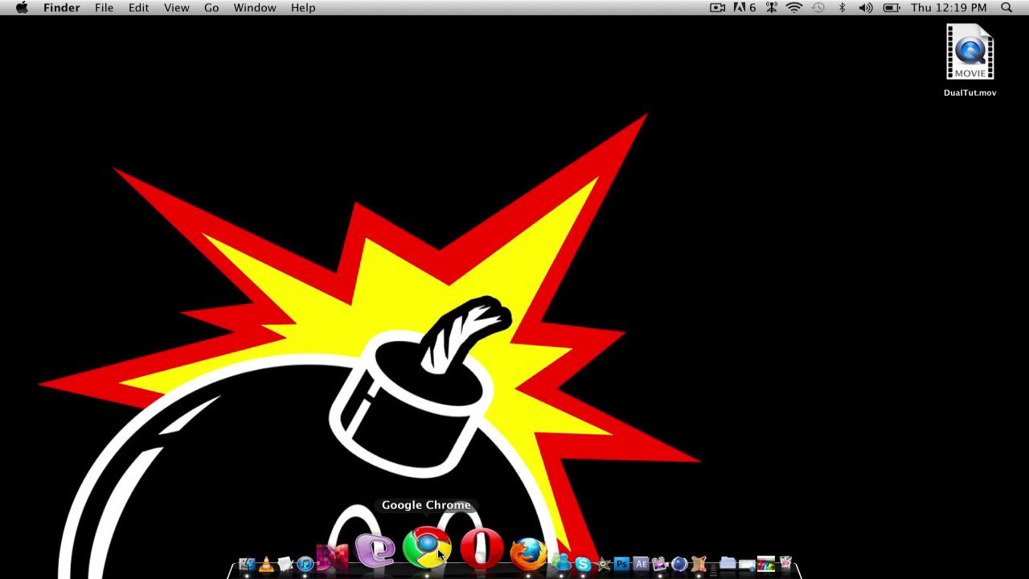
- Launch Google Chrome and load the Google New Zealand homepage
click(439, 553)
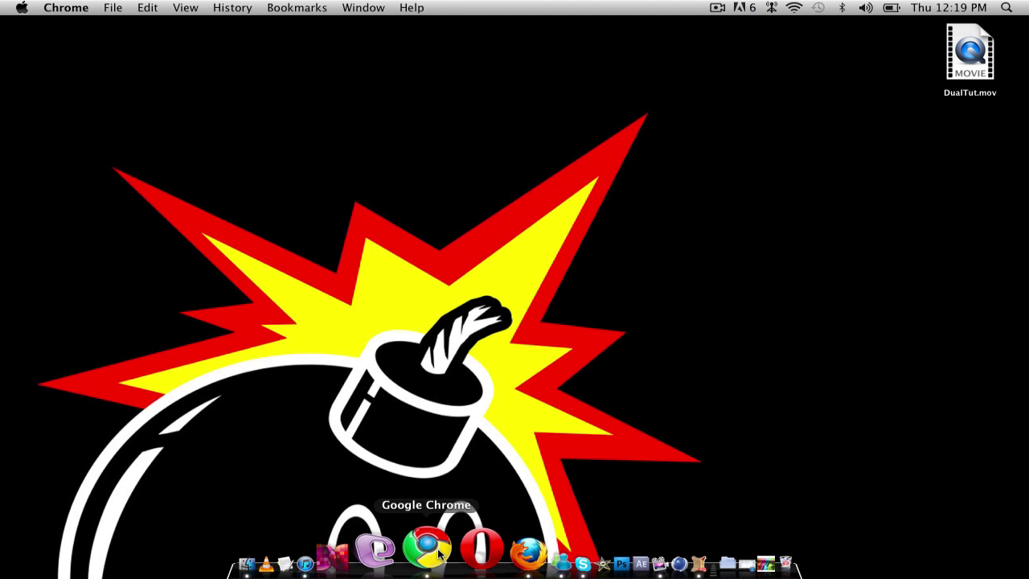
text(google.co.nz)
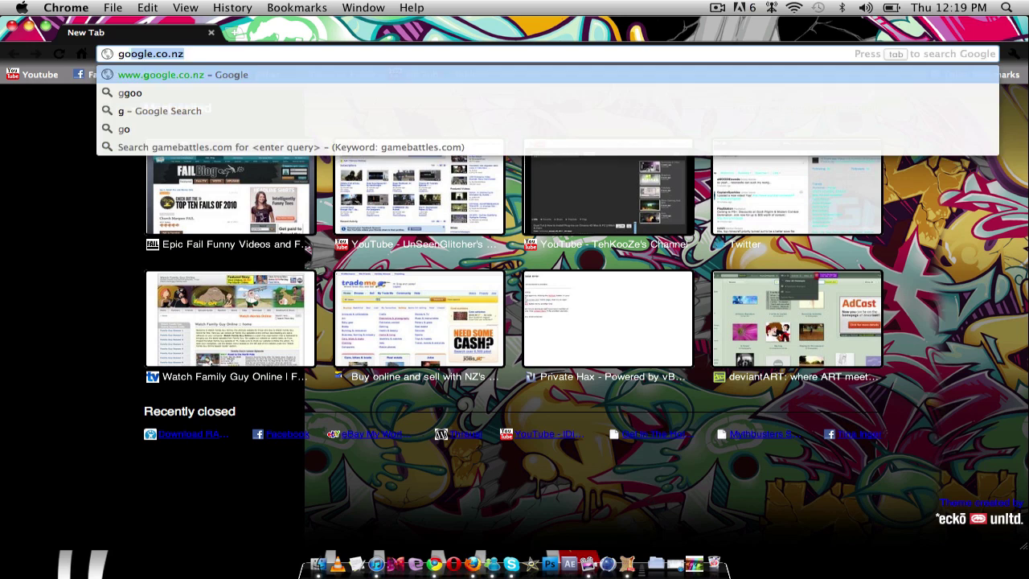
key(Return)
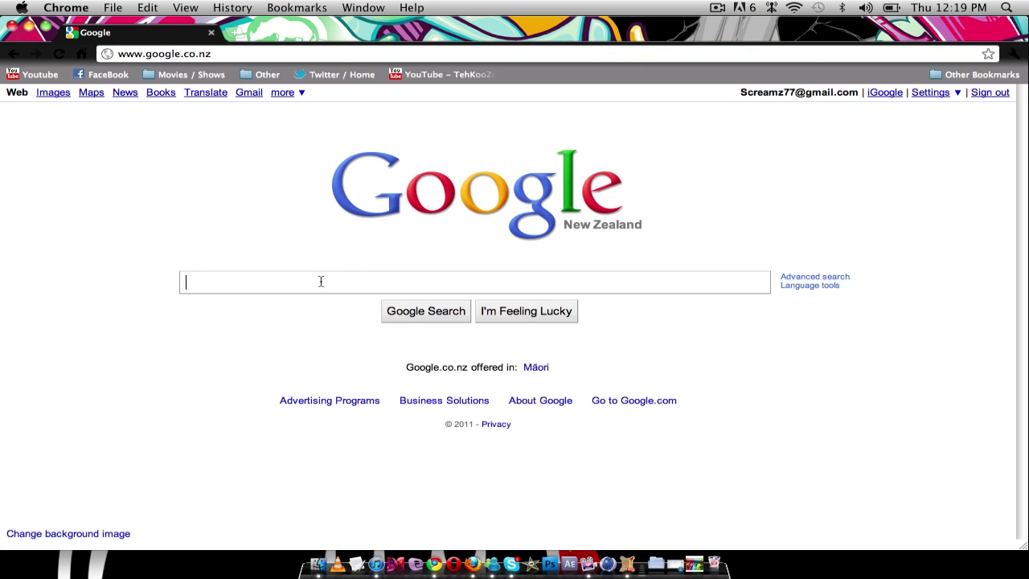
- Search Google for 'Thrausi'
text(Thr)
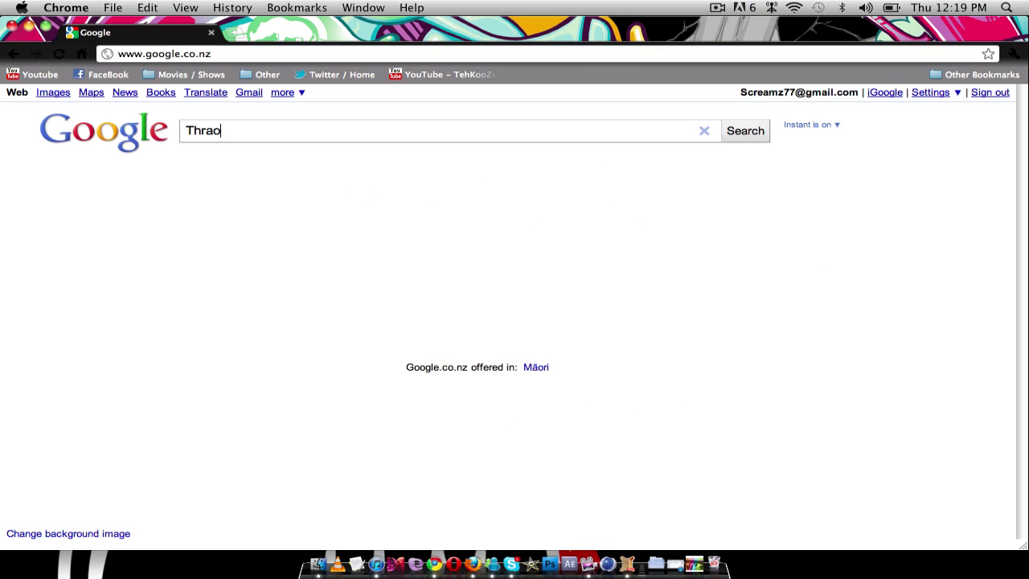
text(ao)
key(BackSpace)
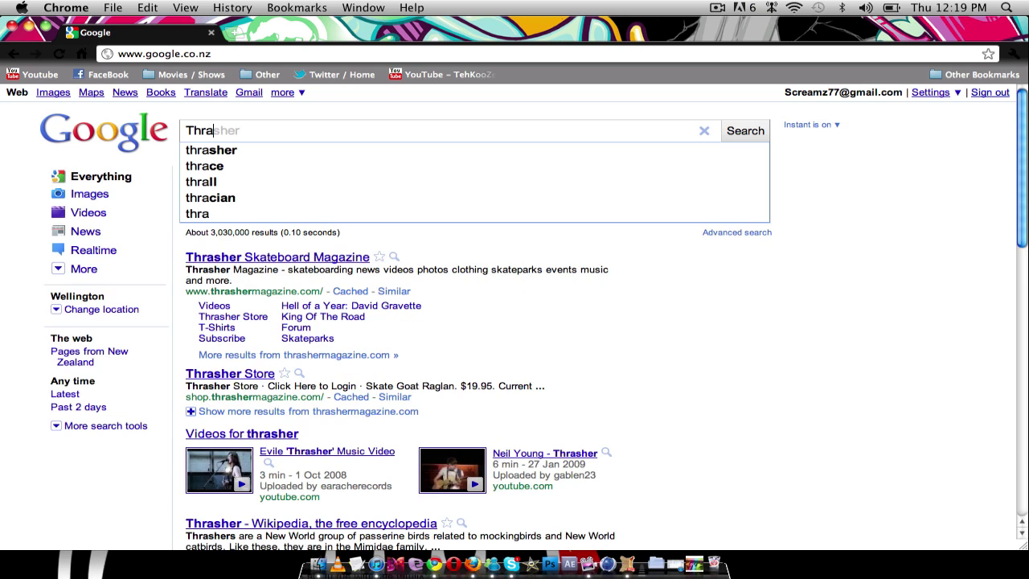
text(usi)
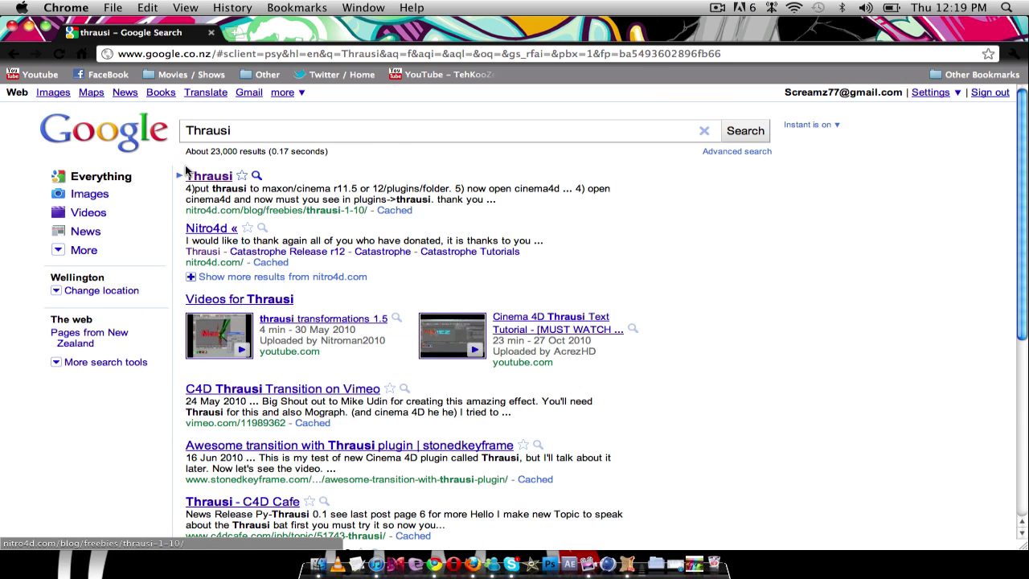
double_click(239, 132)
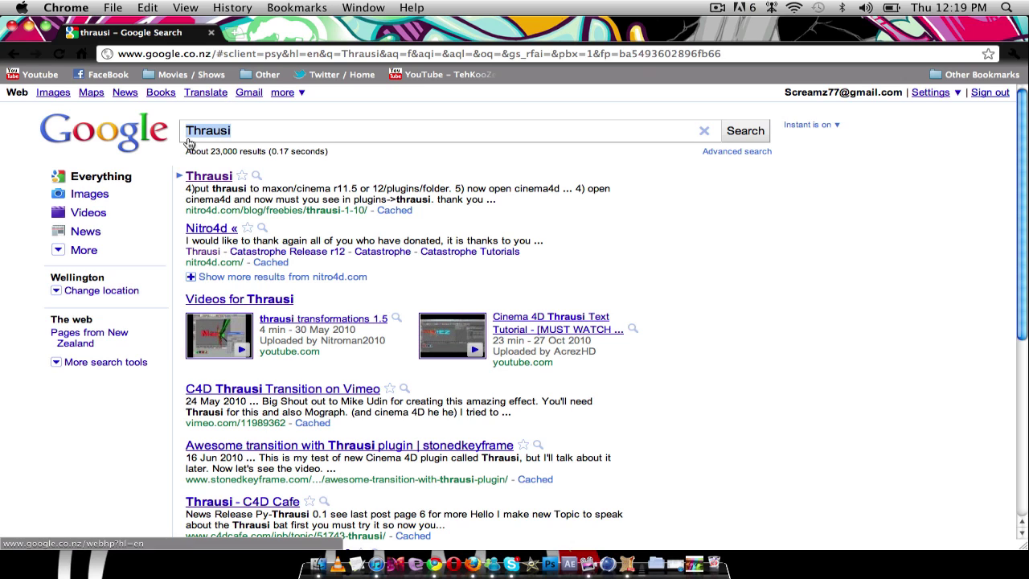
- Open the first Thrausi result on nitro4d.com and scroll down to the version listings
click(223, 178)
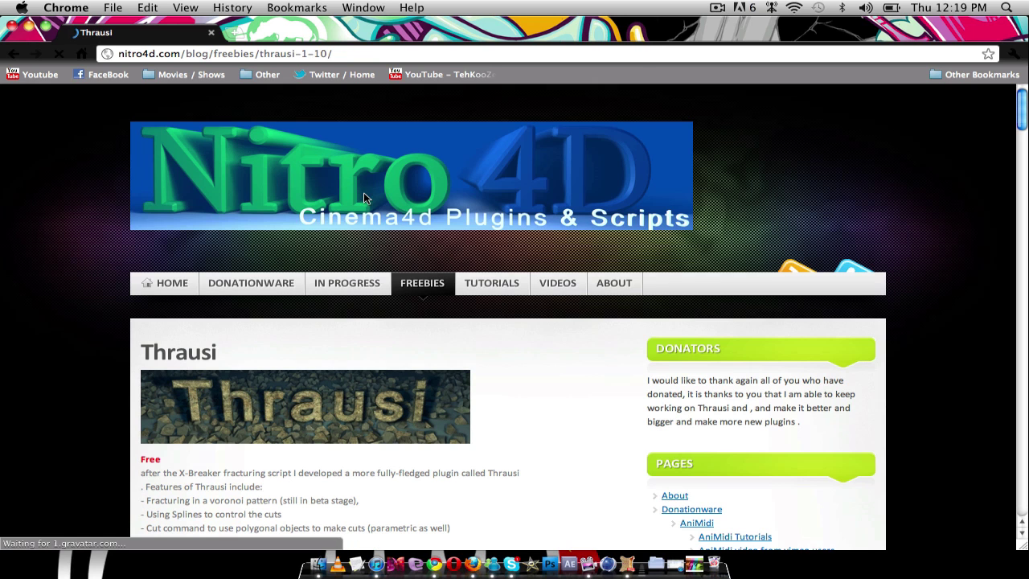
scroll(105, 229, down, 10)
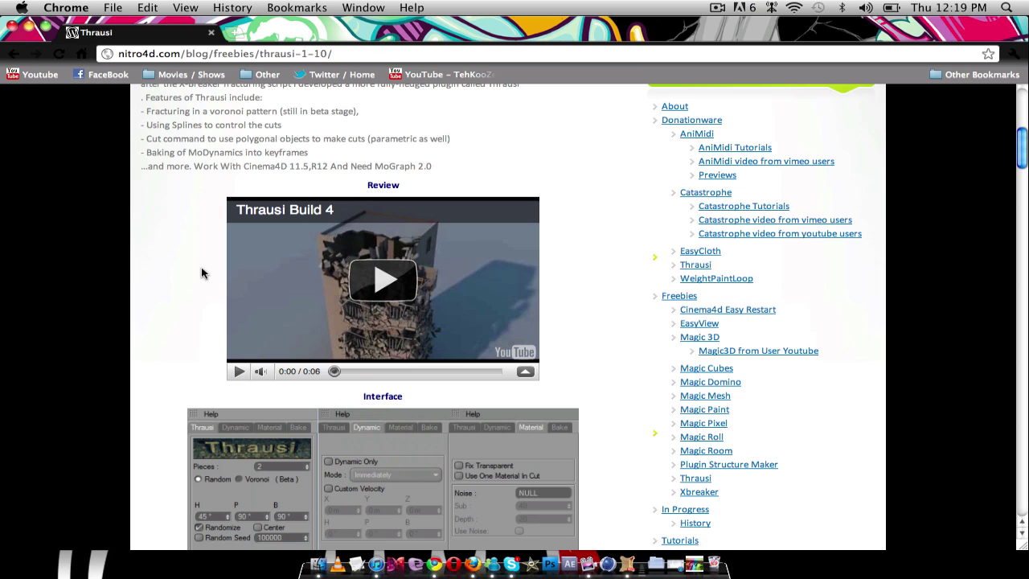
scroll(201, 273, up, 2)
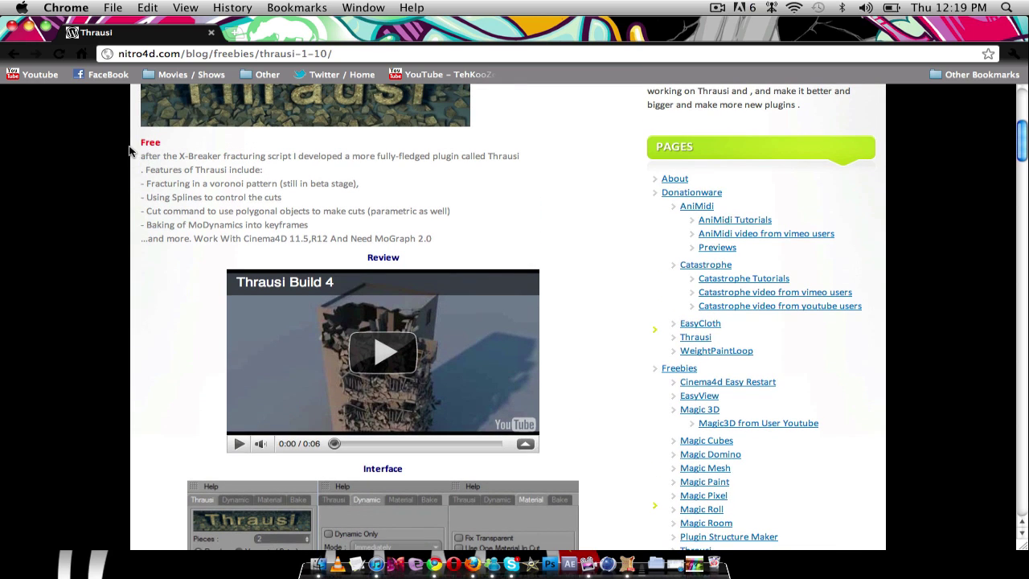
drag(162, 143, 147, 148)
scroll(194, 304, down, 1)
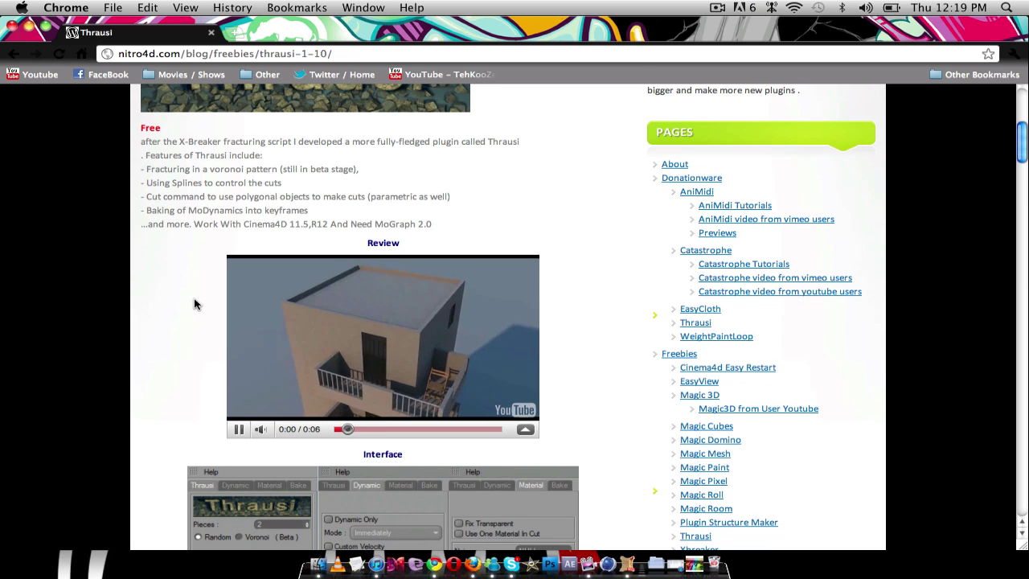
scroll(180, 304, down, 1)
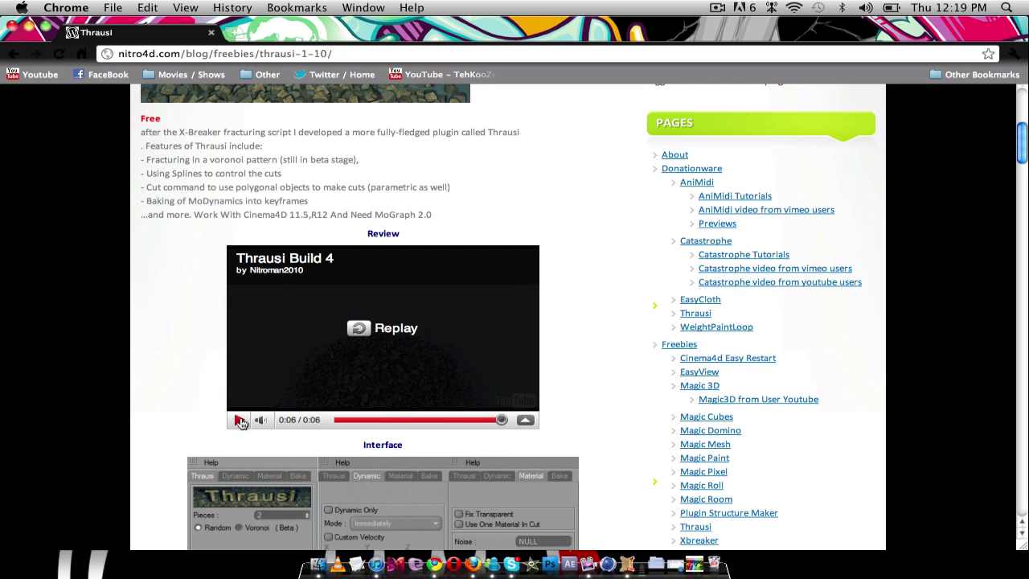
scroll(181, 390, down, 3)
scroll(181, 390, down, 3)
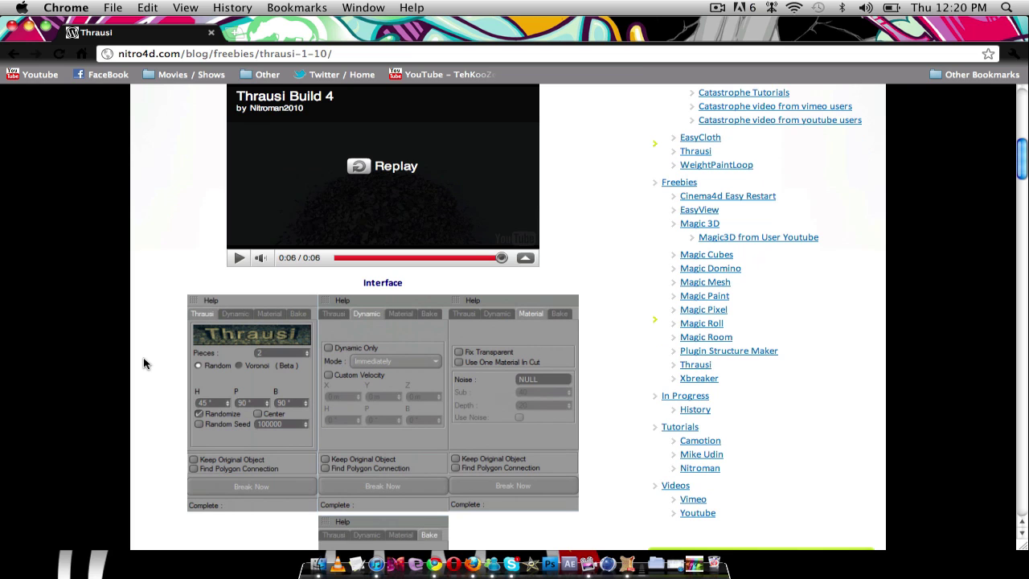
scroll(143, 363, down, 9)
scroll(143, 363, up, 3)
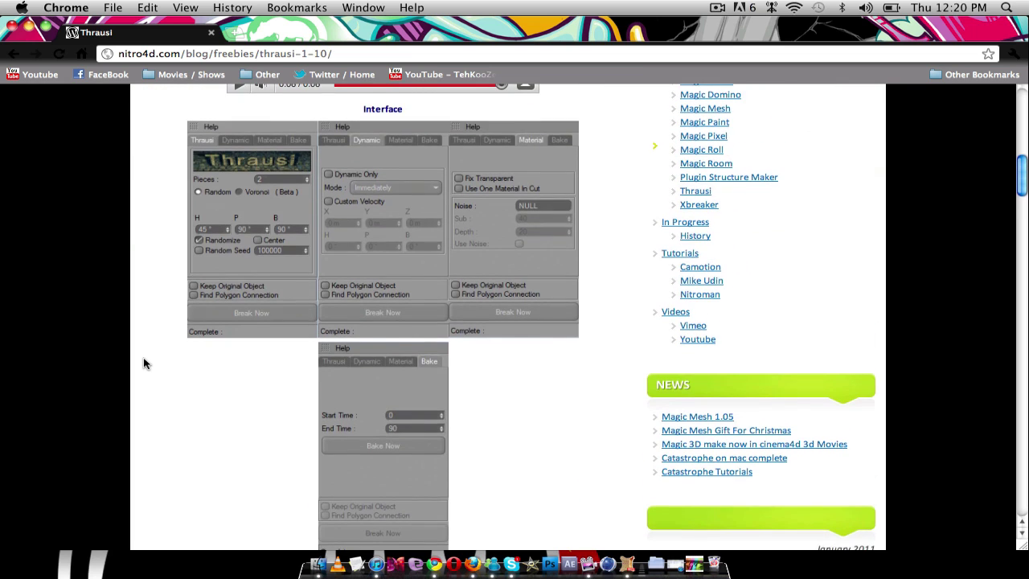
scroll(143, 364, up, 13)
scroll(143, 363, down, 20)
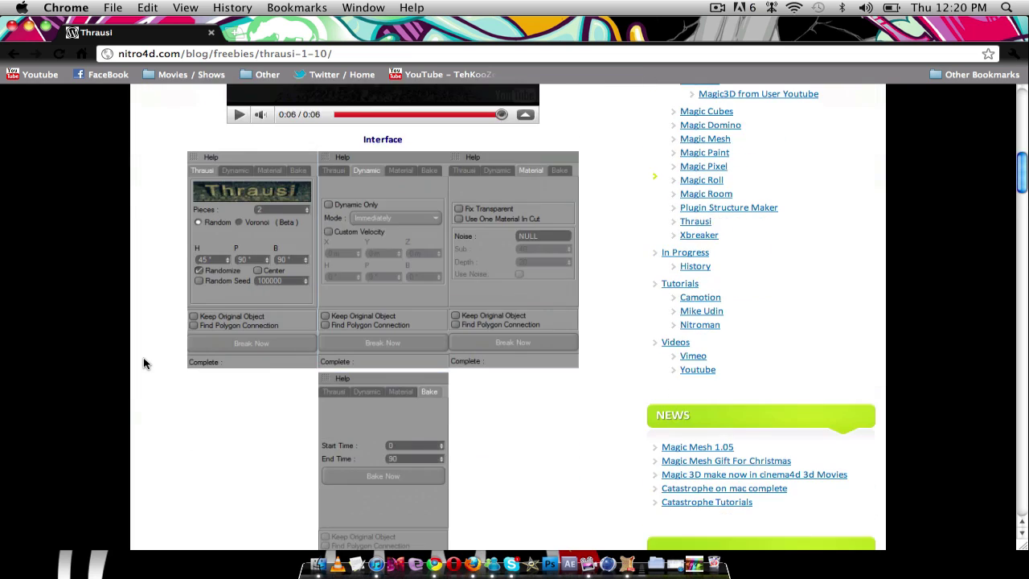
scroll(143, 363, down, 5)
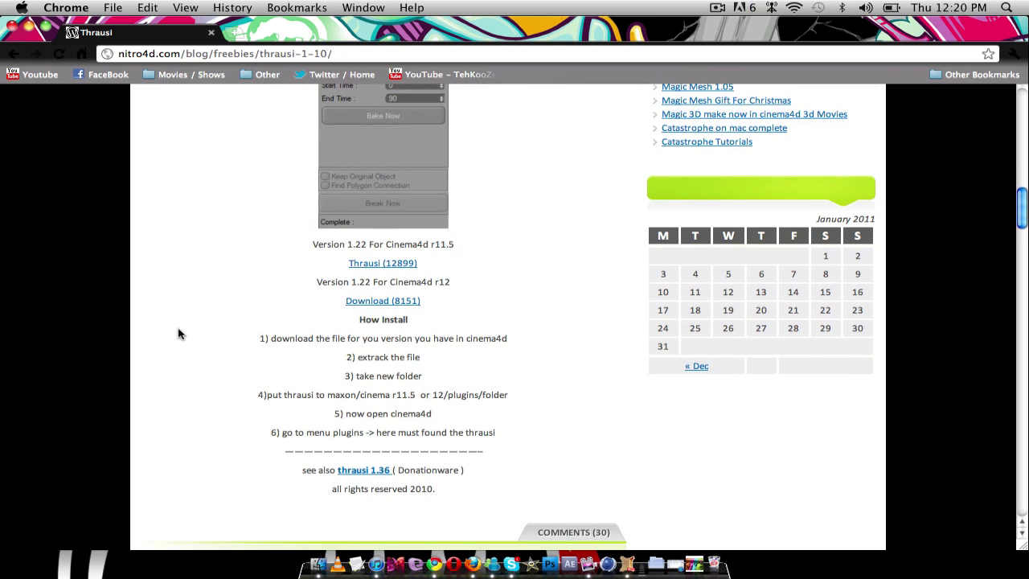
- Download Thrausi Version 1.22 for Cinema4d r11.5 as 'Thrausi 1.22 (1).rar'
drag(467, 248, 433, 248)
click(460, 251)
drag(452, 283, 446, 282)
click(463, 286)
scroll(139, 273, down, 1)
scroll(138, 273, down, 5)
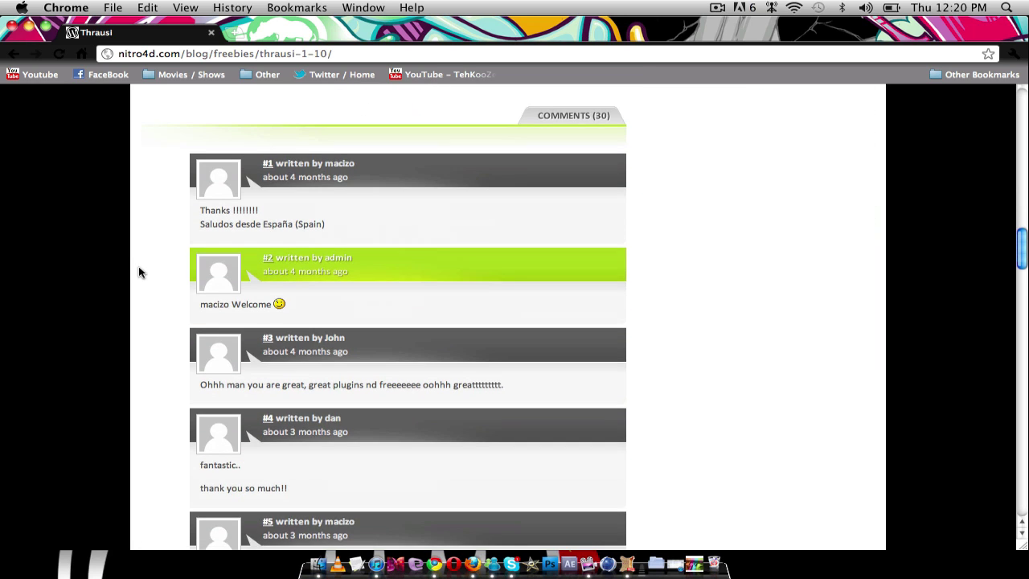
scroll(139, 272, up, 8)
scroll(138, 272, down, 5)
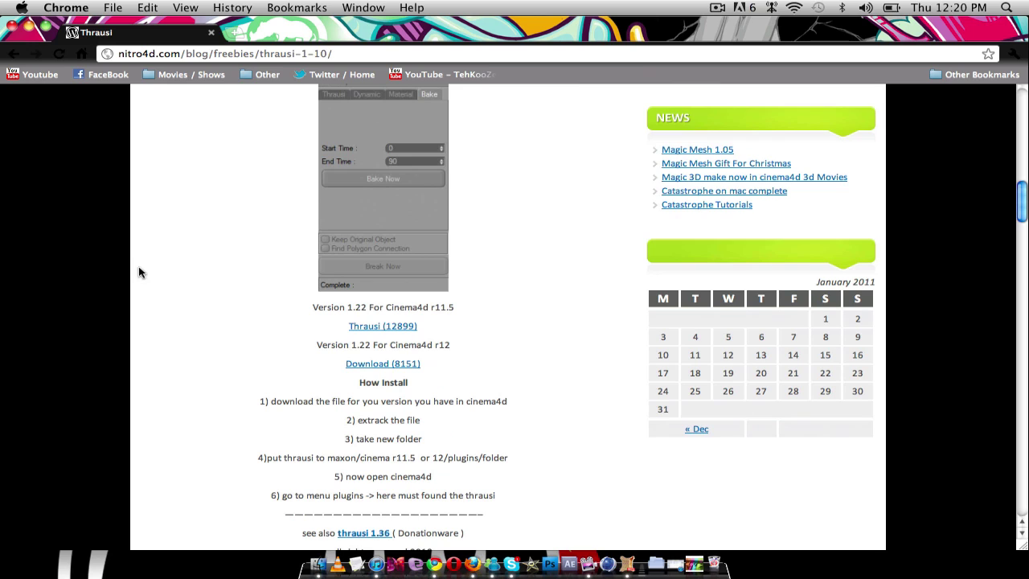
click(386, 326)
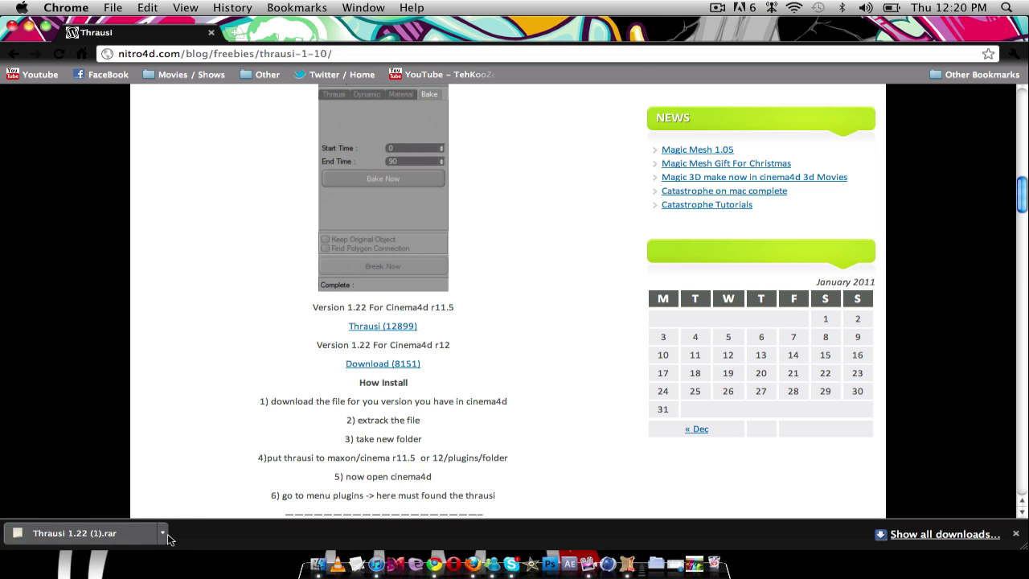
- Reveal 'Thrausi 1.22 (1).rar' in Finder and extract it to the Desktop with RAR Expander
click(161, 532)
click(188, 515)
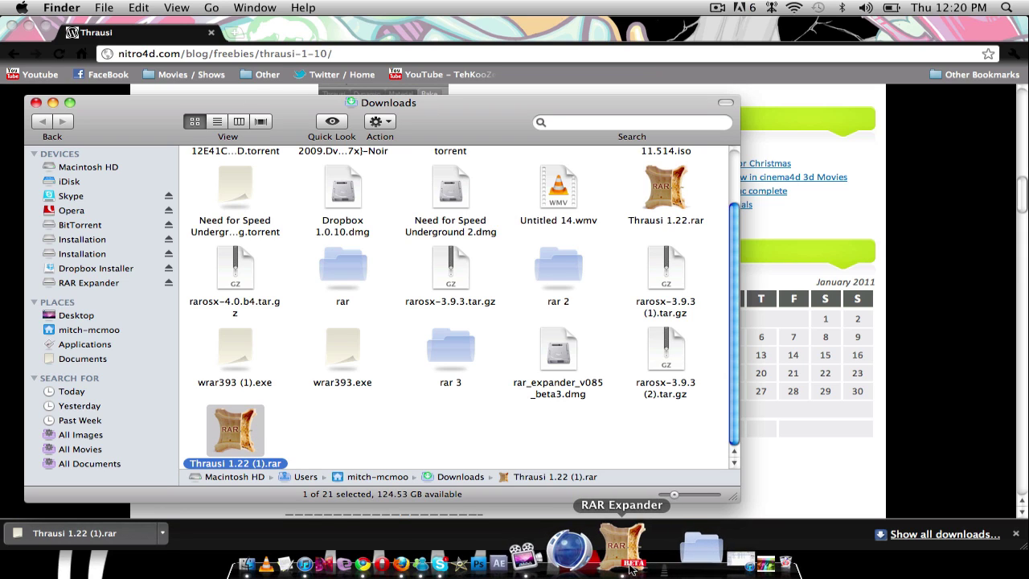
double_click(232, 424)
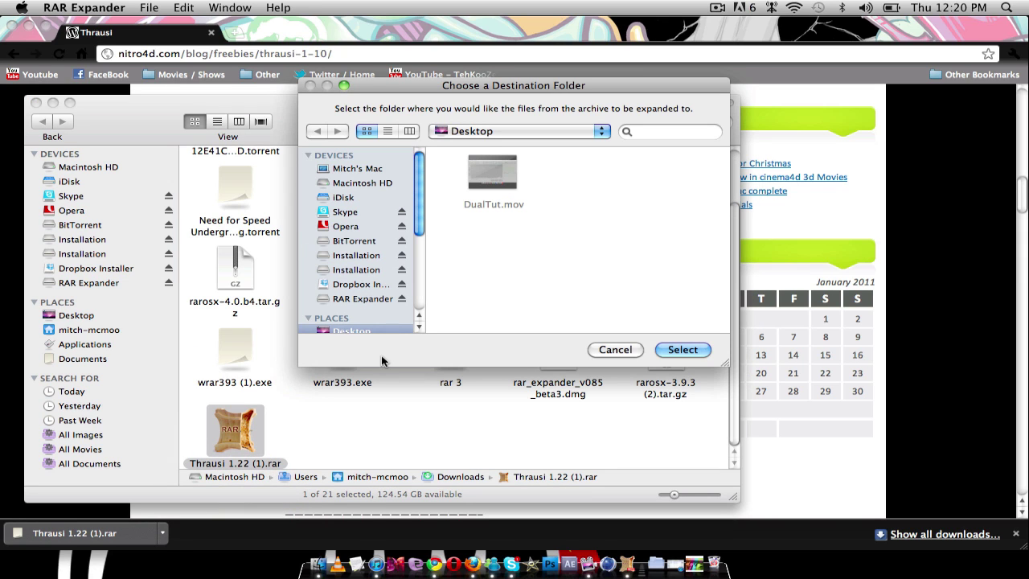
click(683, 349)
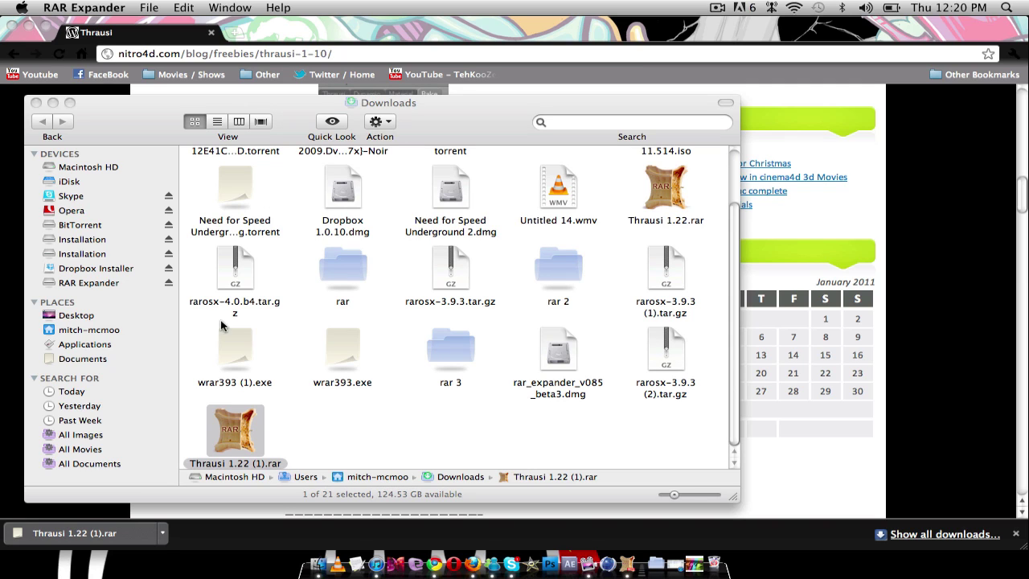
click(67, 316)
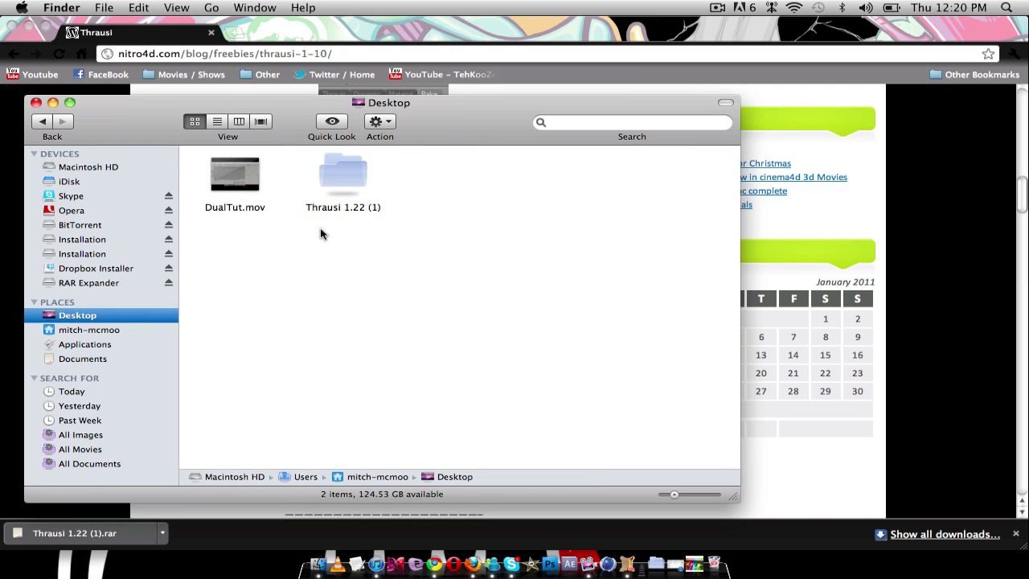
- Open 'Thrausi 1.22 (1)', inspect the plugin files in 'Thrausi 1.22', then select that folder
double_click(350, 176)
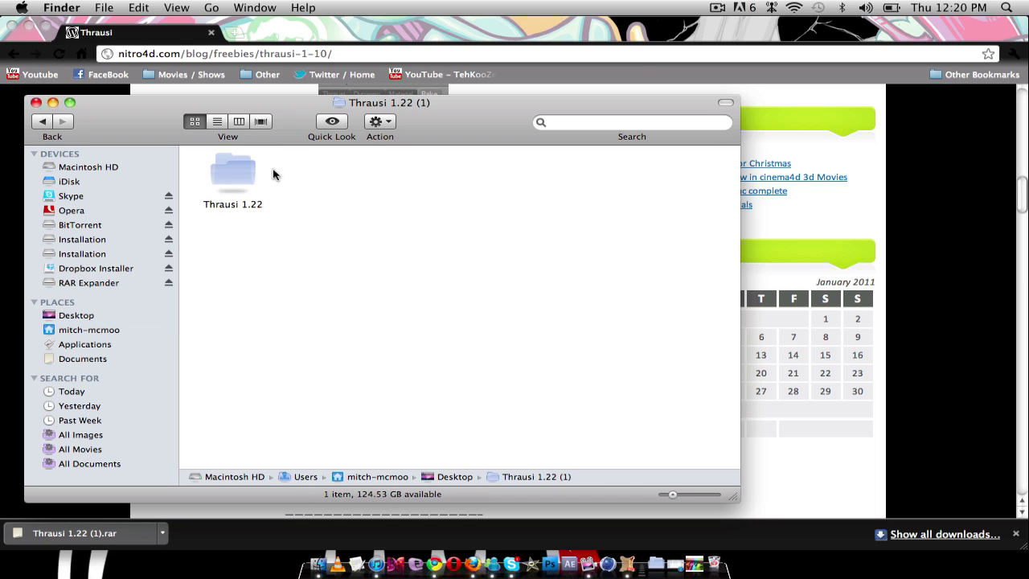
click(251, 173)
double_click(251, 173)
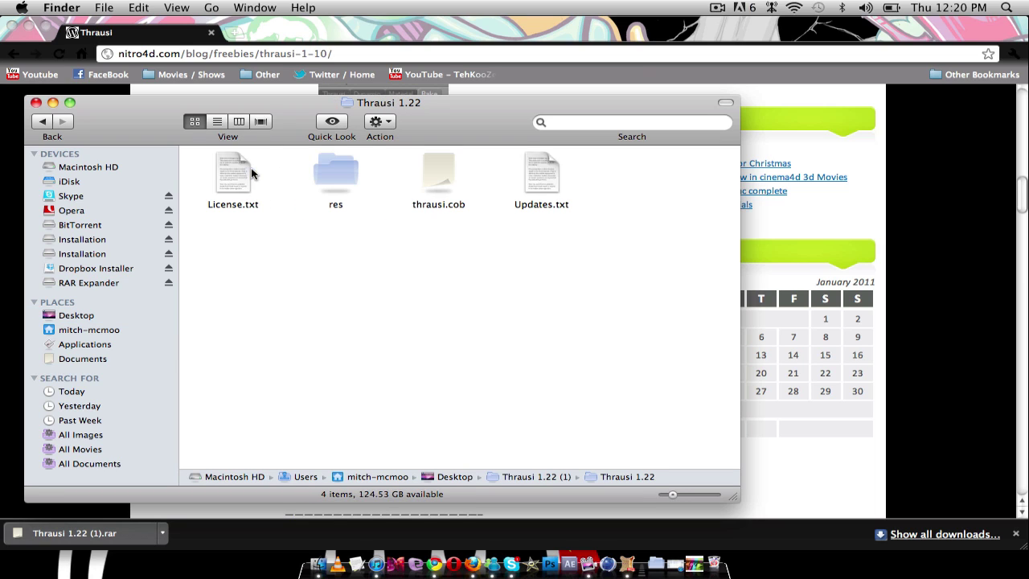
drag(245, 263, 583, 165)
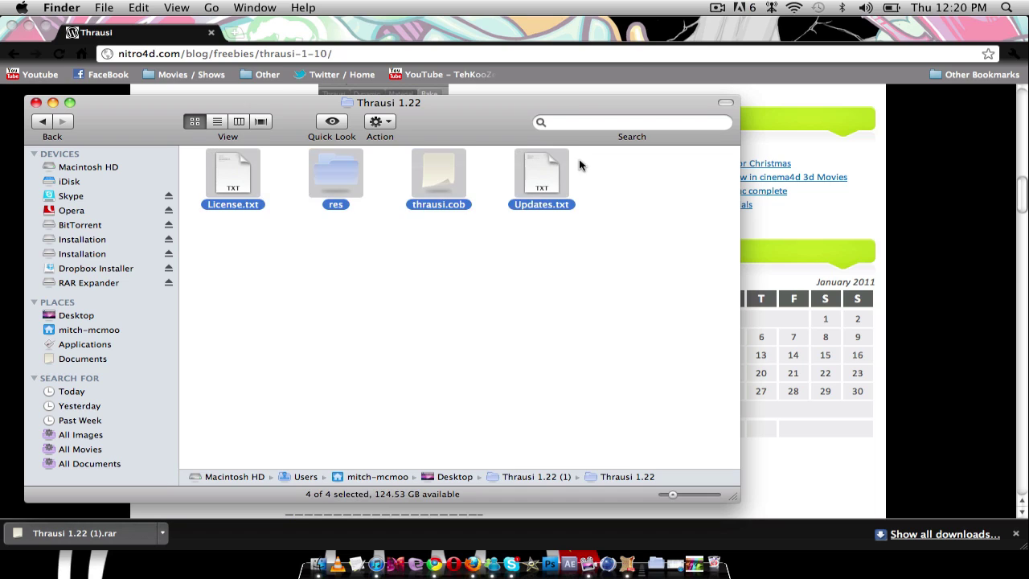
click(488, 324)
click(38, 125)
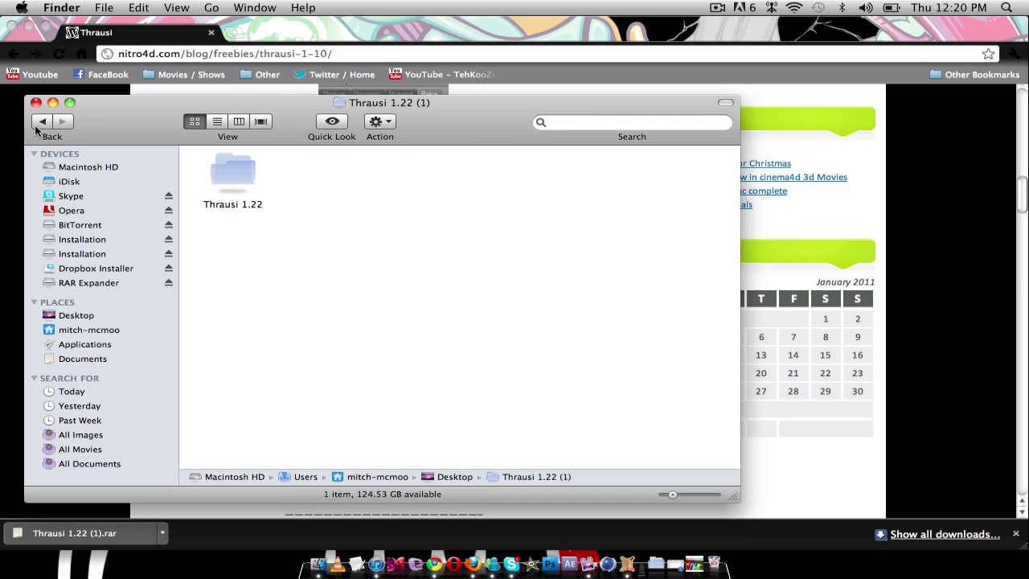
click(222, 185)
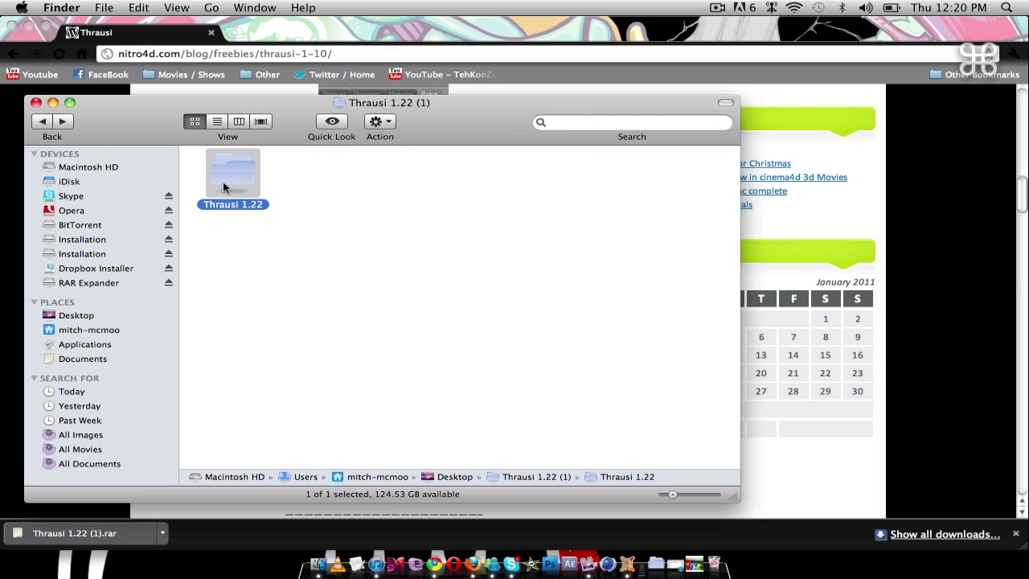
- Navigate to Applications > MAXON > CINEMA 4D R11.5 > plugins in Finder
click(95, 331)
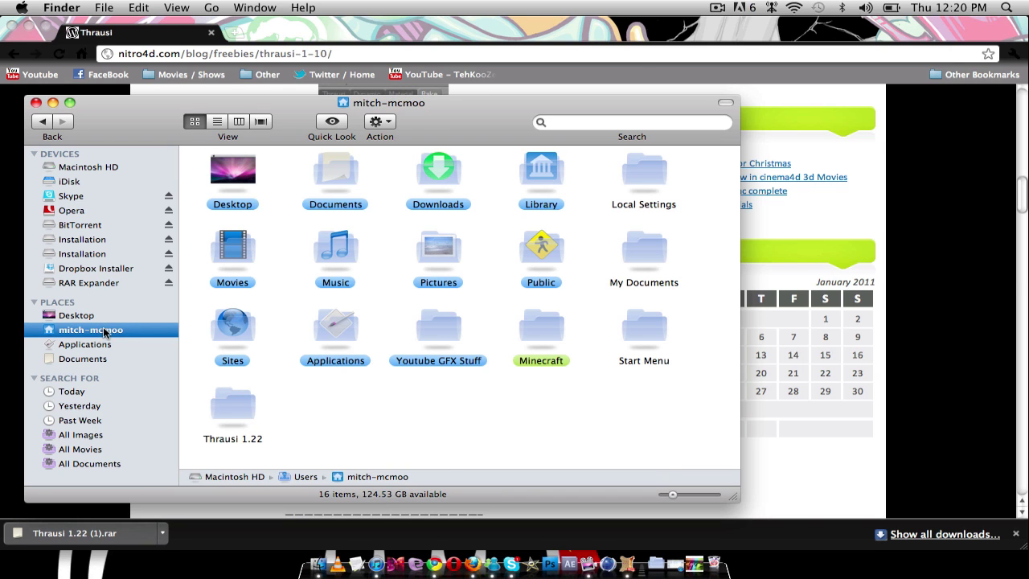
click(95, 346)
scroll(392, 309, down, 3)
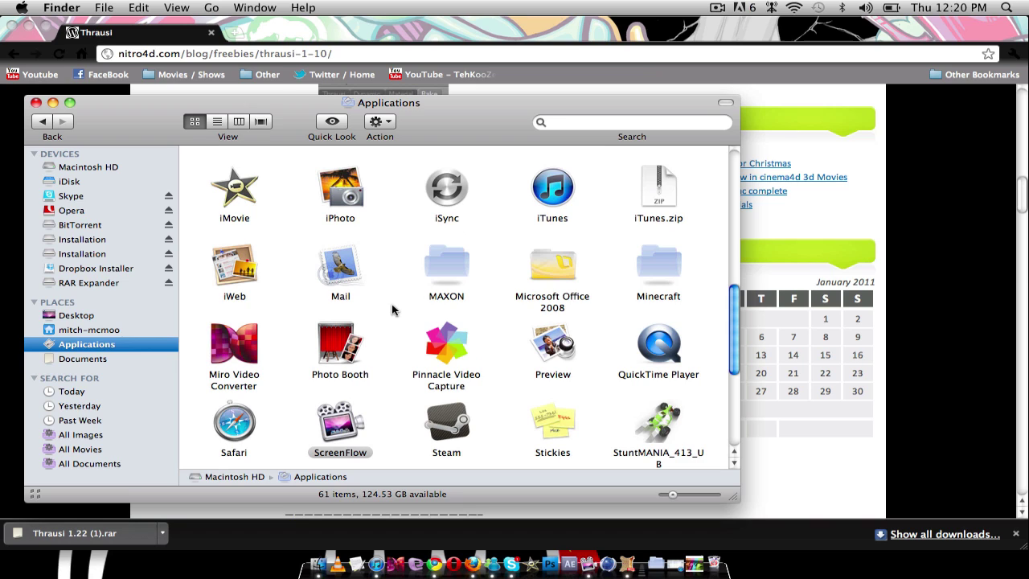
click(418, 245)
click(487, 299)
click(432, 263)
double_click(432, 264)
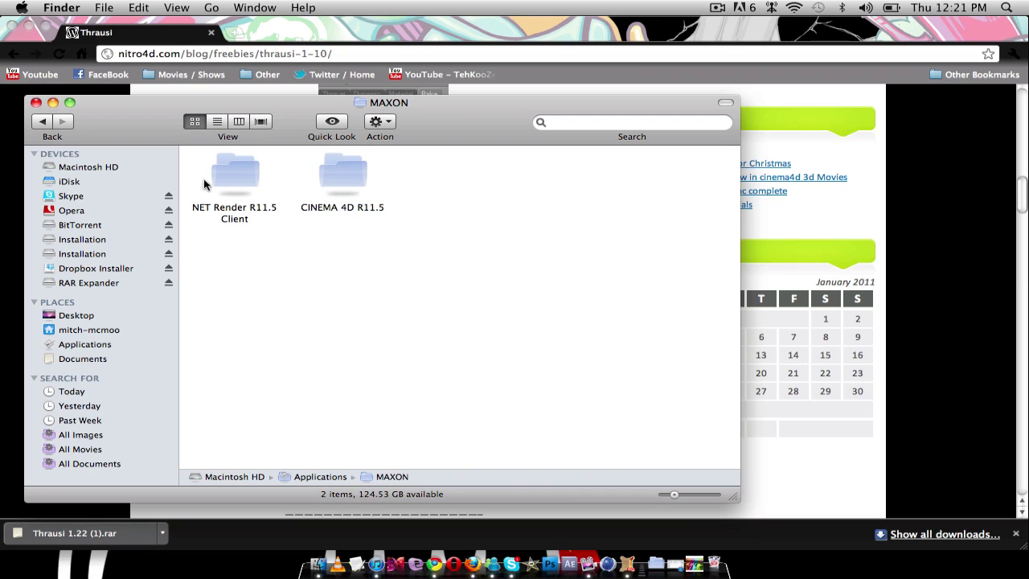
click(231, 183)
click(355, 178)
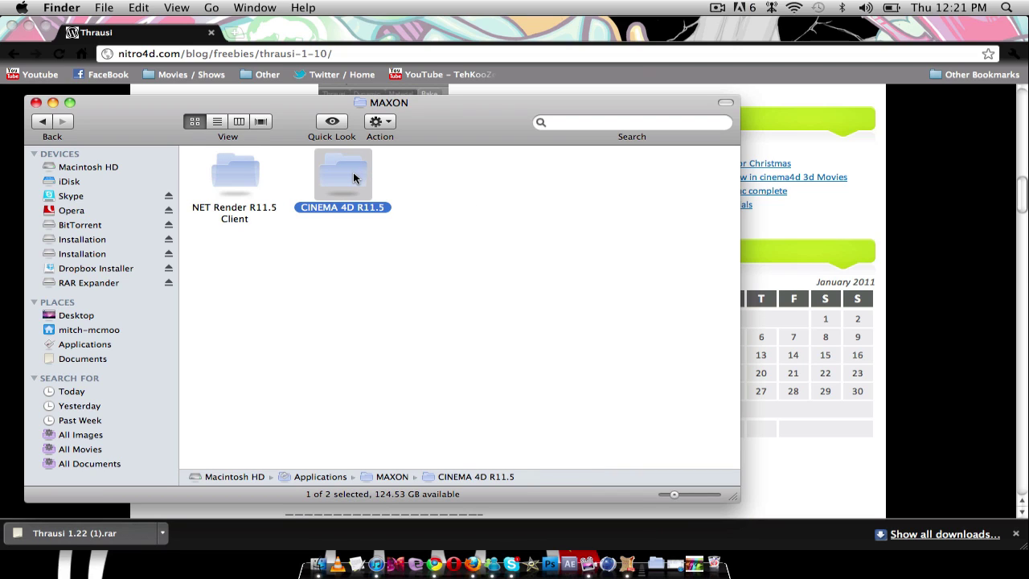
double_click(351, 177)
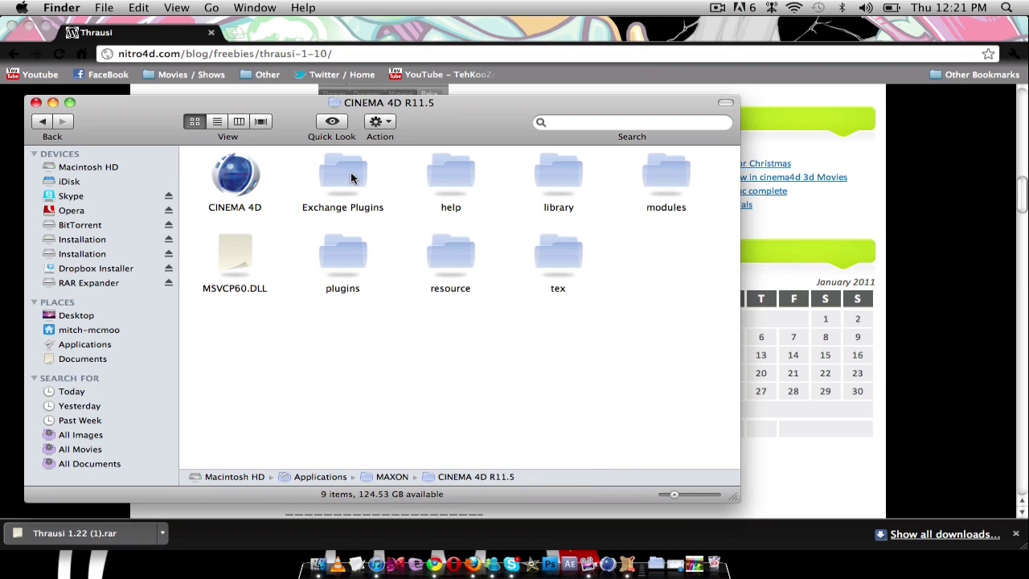
double_click(347, 255)
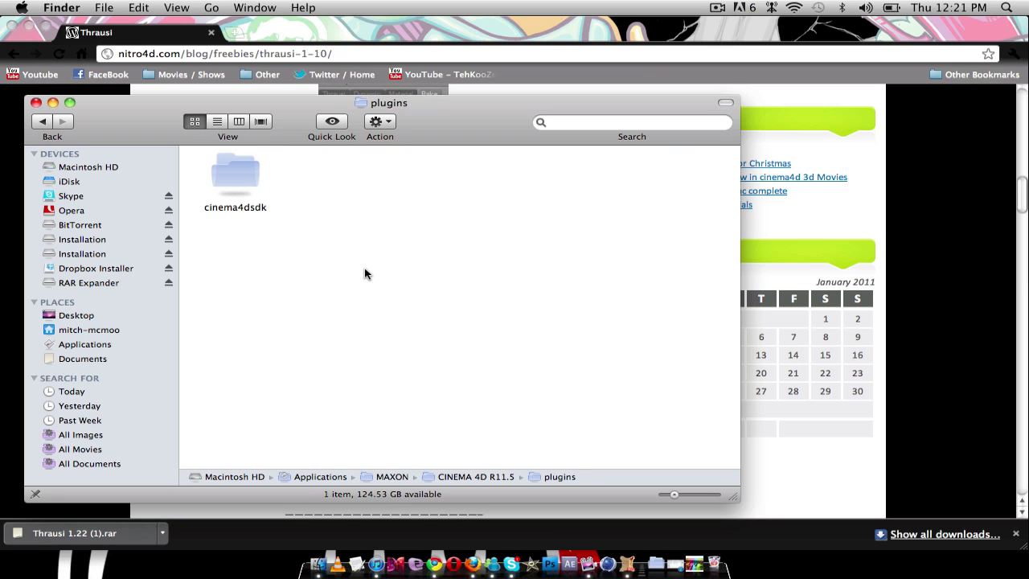
- Paste the Thrausi 1.22 folder into plugins, authorising with the admin password, and close the window
key(super+v)
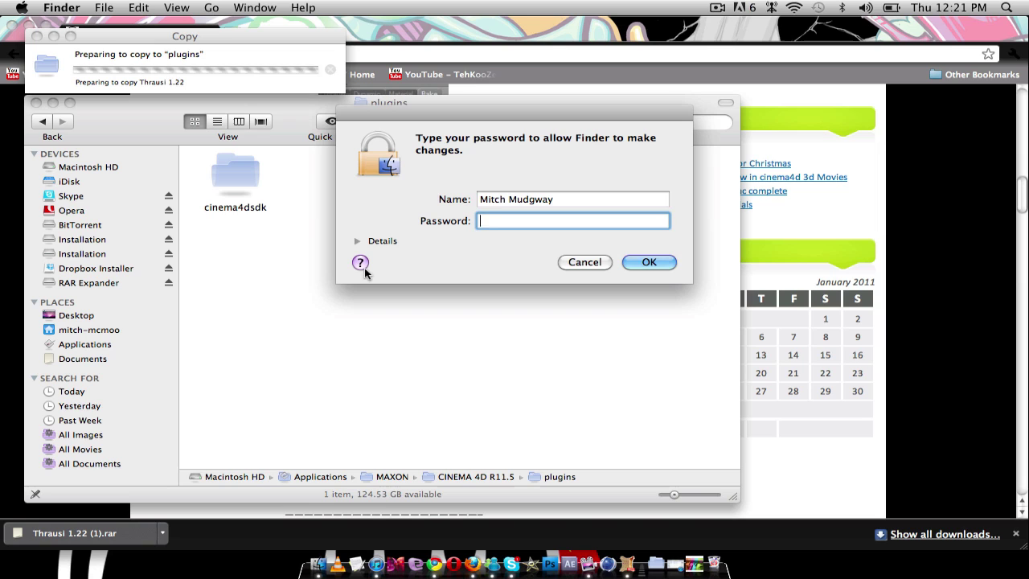
text(********)
key(Return)
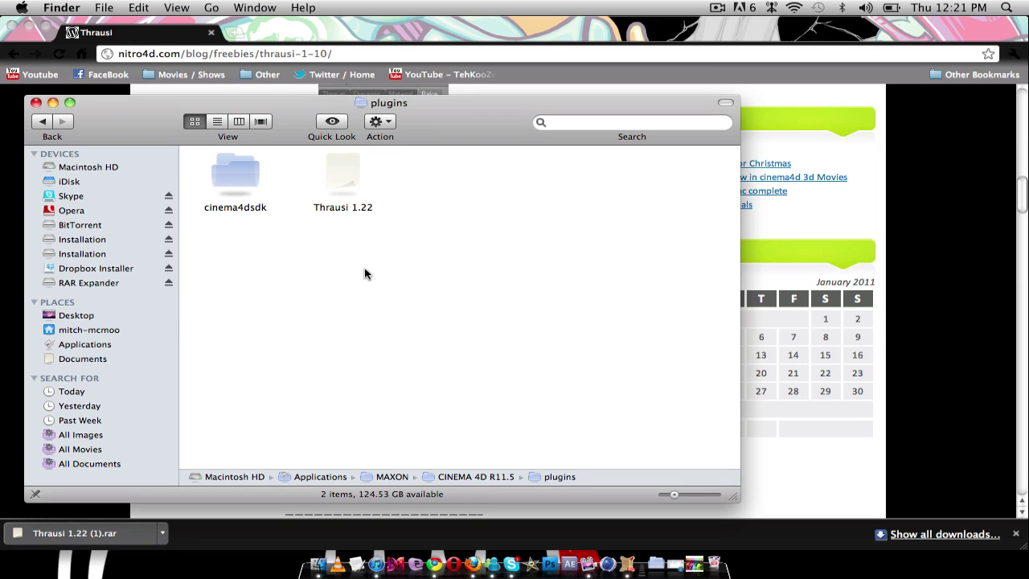
click(36, 103)
- Close the Google Chrome window
click(13, 32)
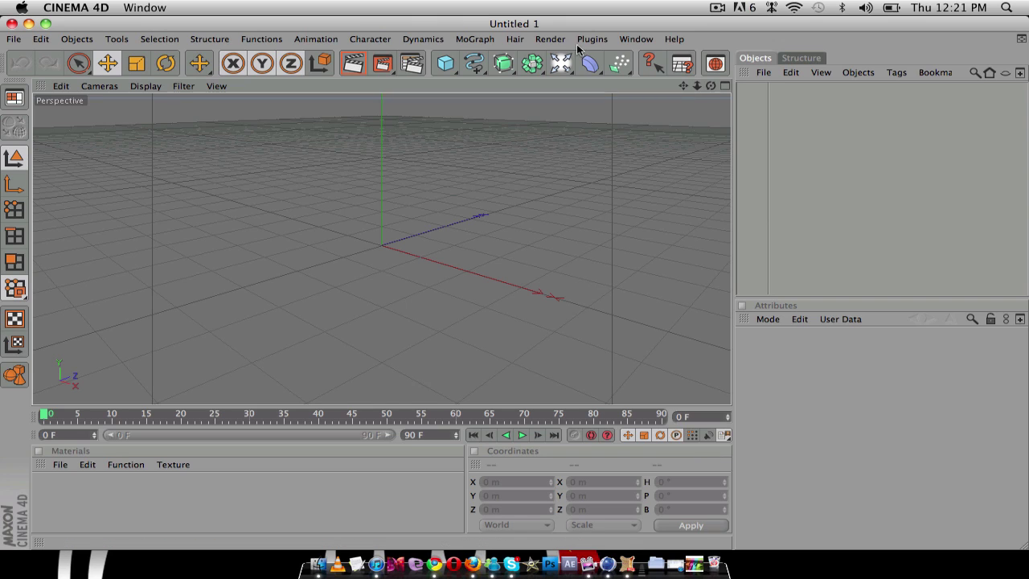
- Launch Plugins > Thrausi 1.22 > Thrausi and move its window left
click(550, 39)
mouse_move(587, 42)
mouse_move(616, 97)
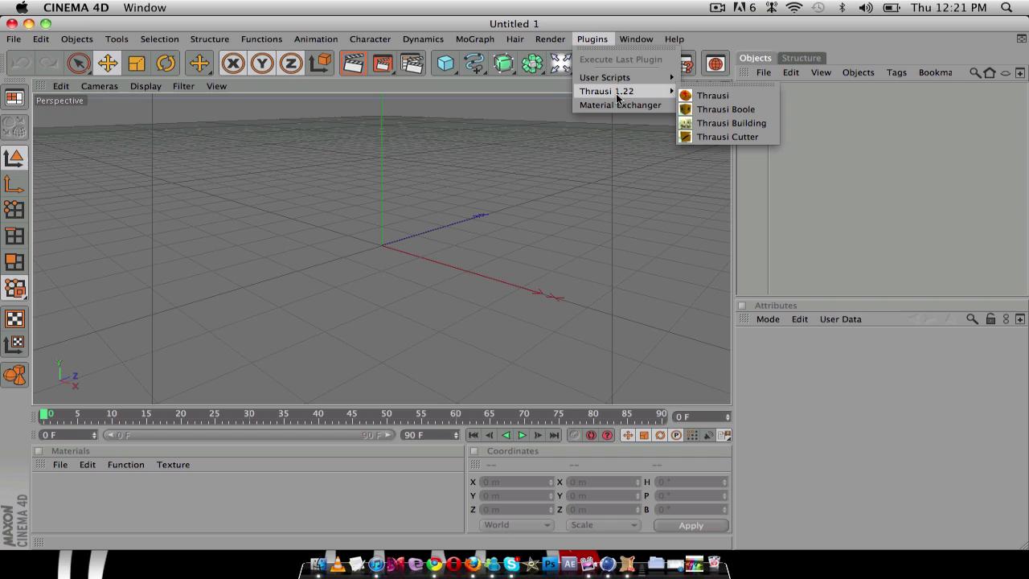
click(716, 97)
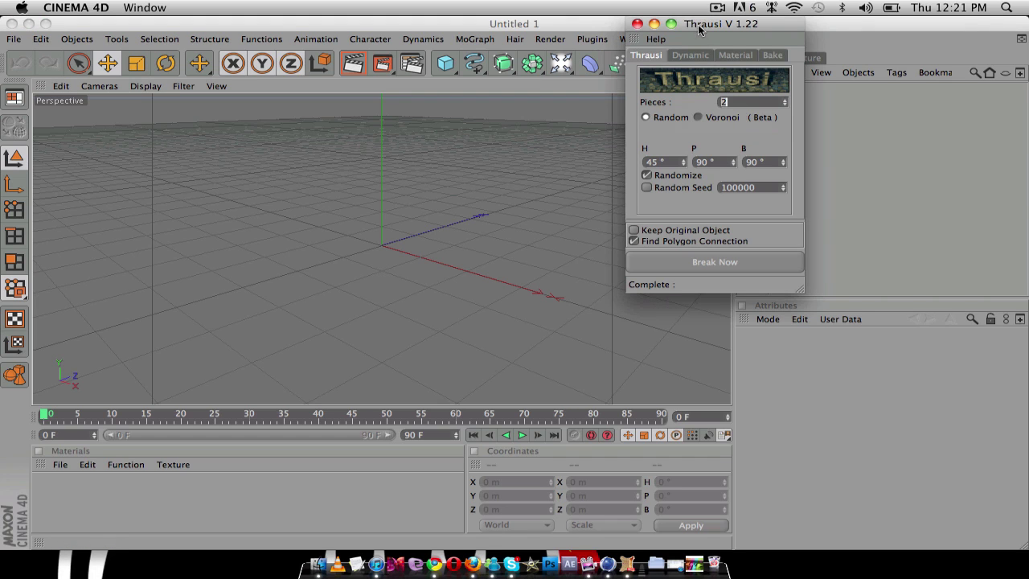
drag(699, 30, 488, 29)
- Browse the Material, Bake and main Thrausi tabs of the plugin window
click(517, 54)
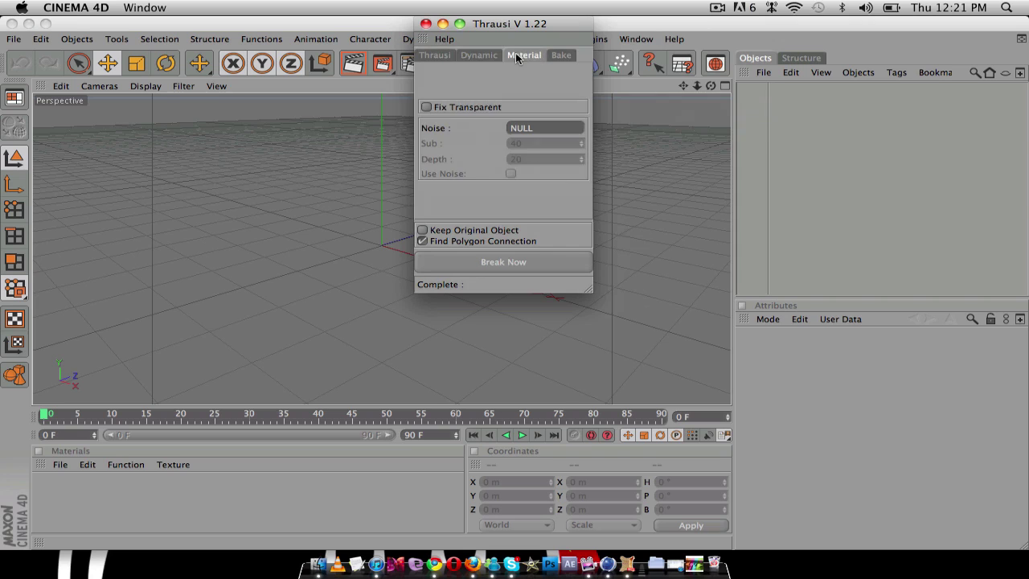
click(561, 55)
click(434, 55)
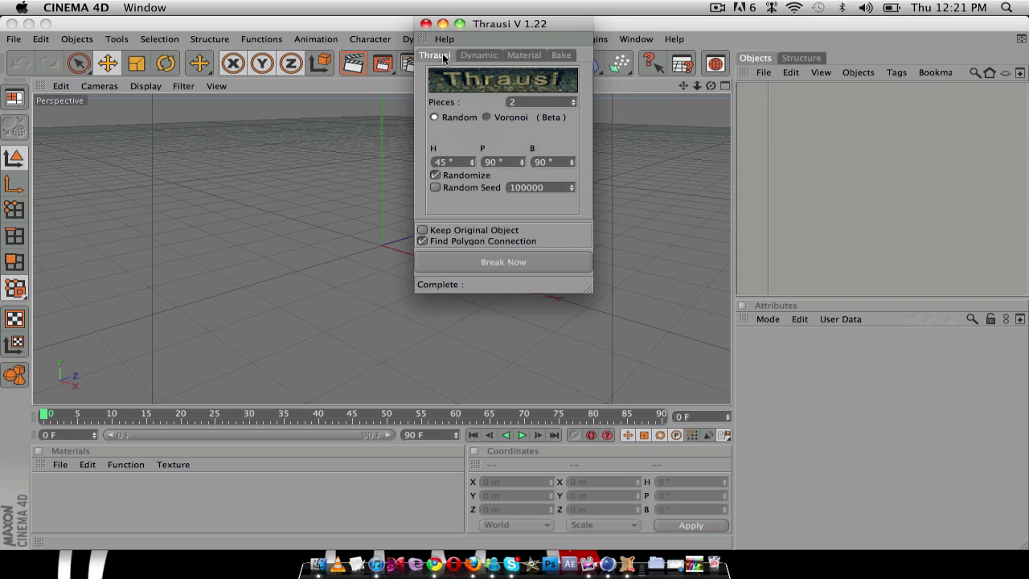
drag(480, 28, 501, 27)
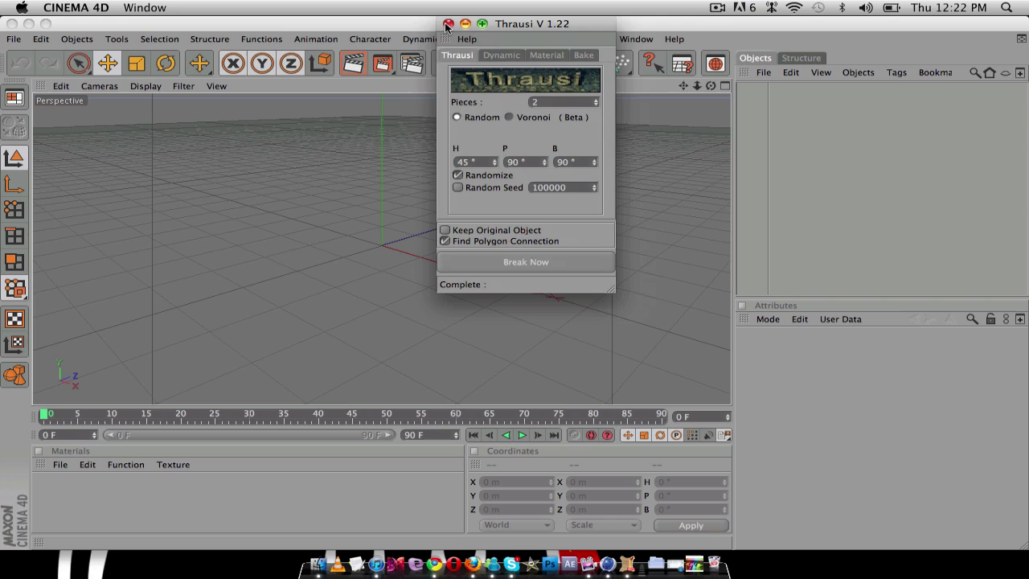
- Close the Thrausi V 1.22 plugin window
click(448, 24)
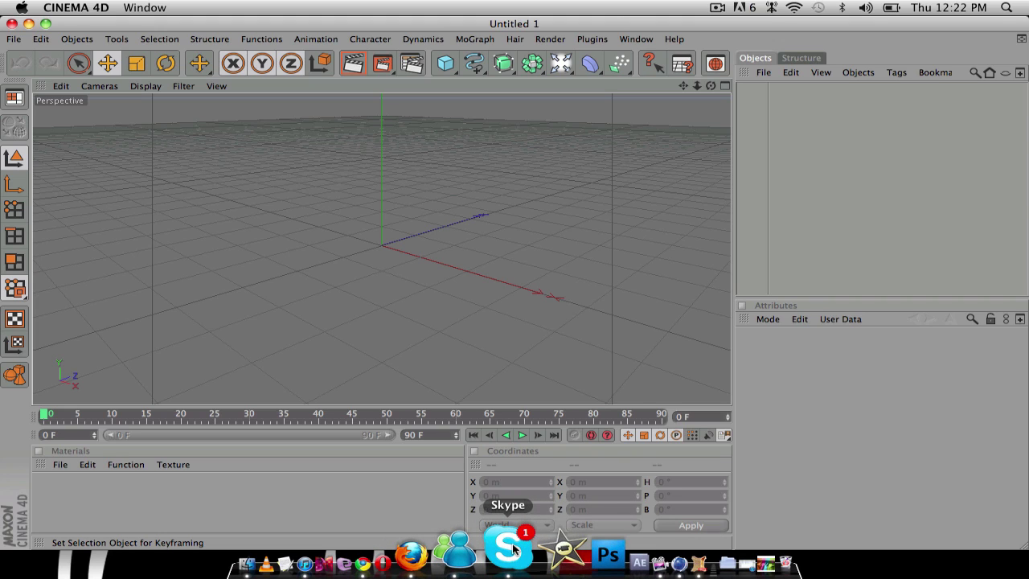
click(717, 9)
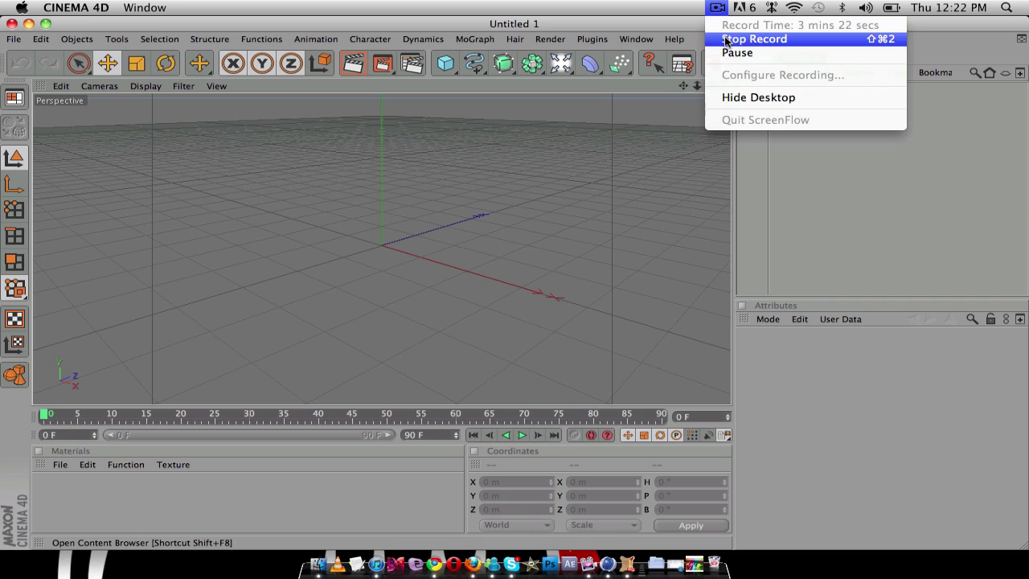